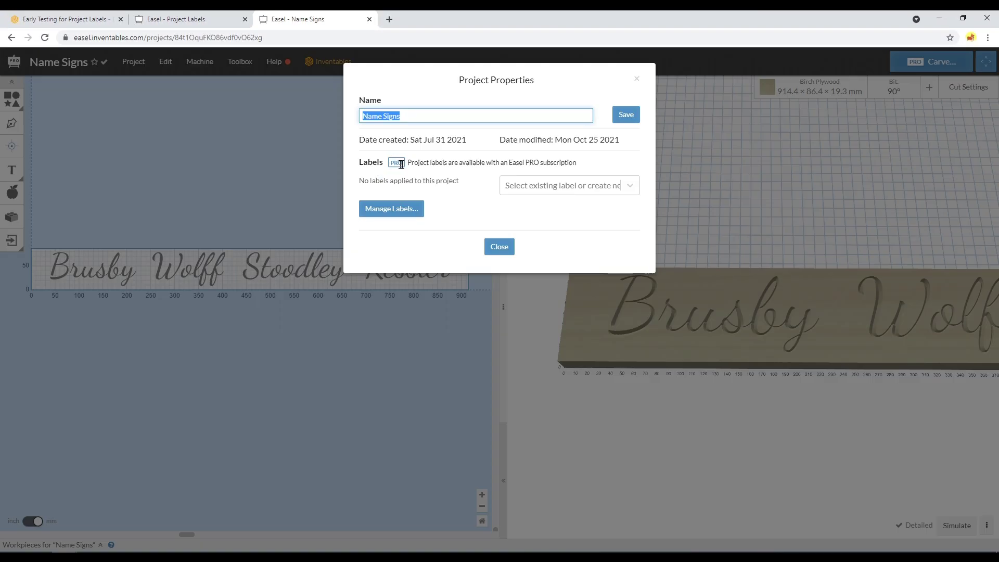
Close the Name Signs Project Properties dialog after noting that labels require PRO.
click(396, 163)
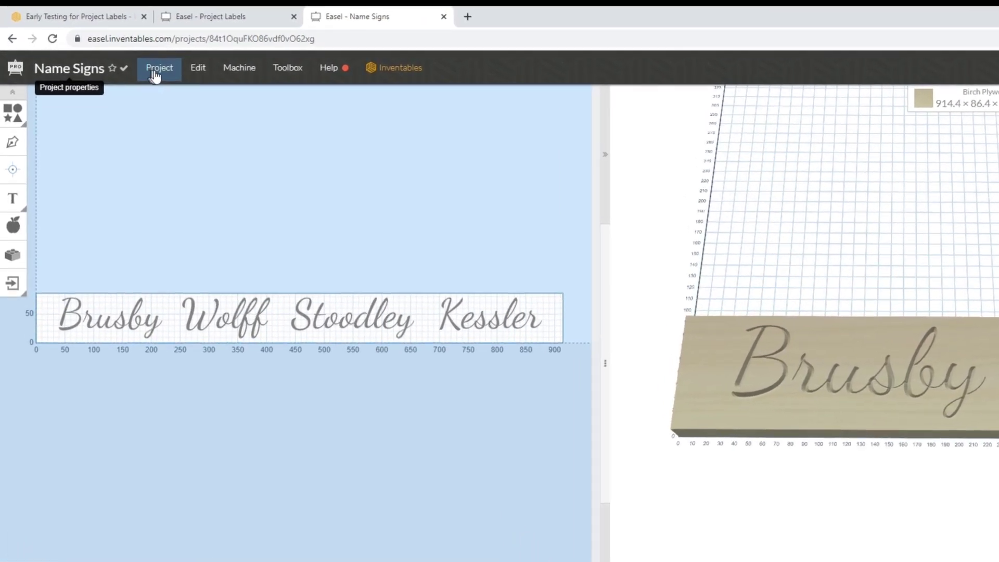
click(176, 76)
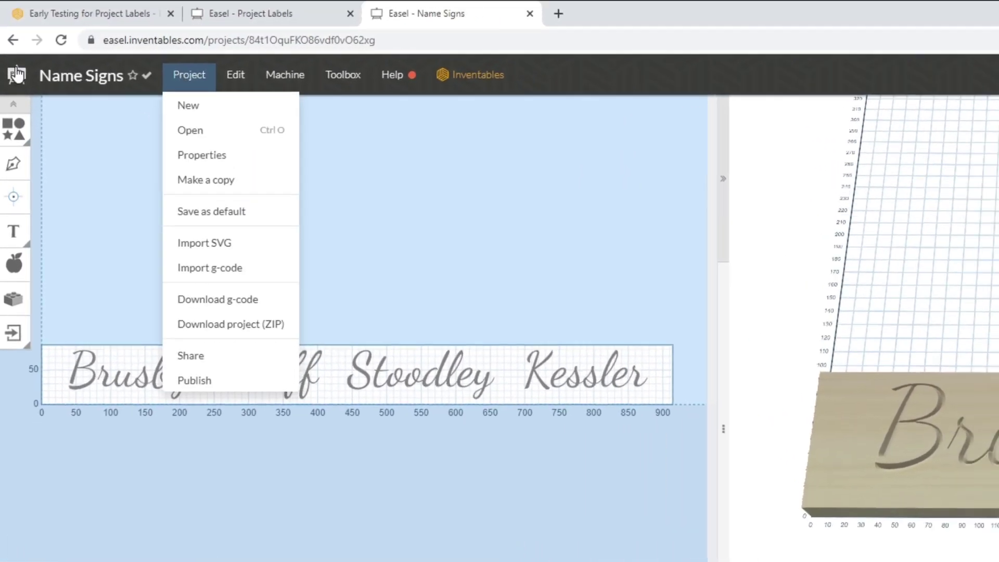
click(16, 74)
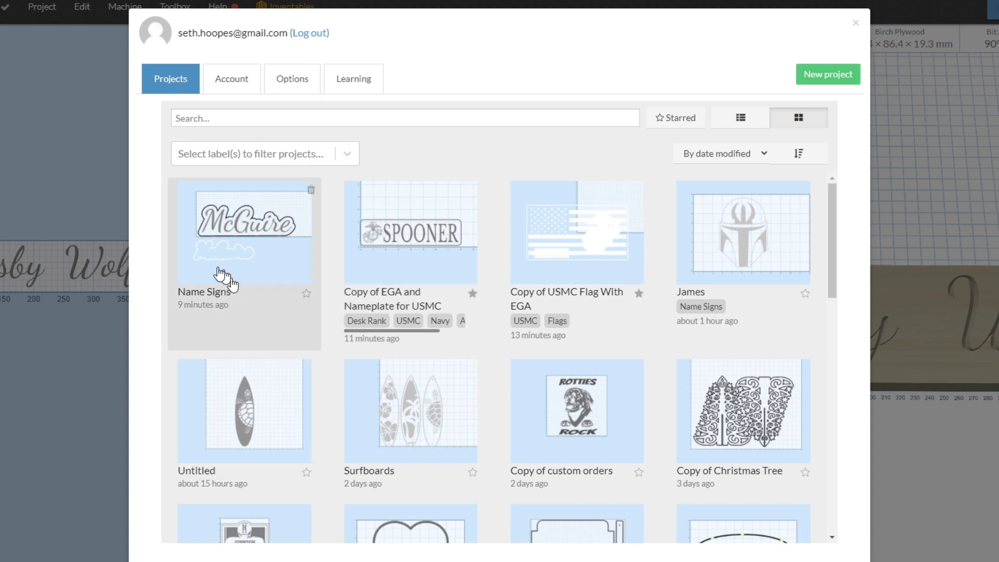
click(280, 81)
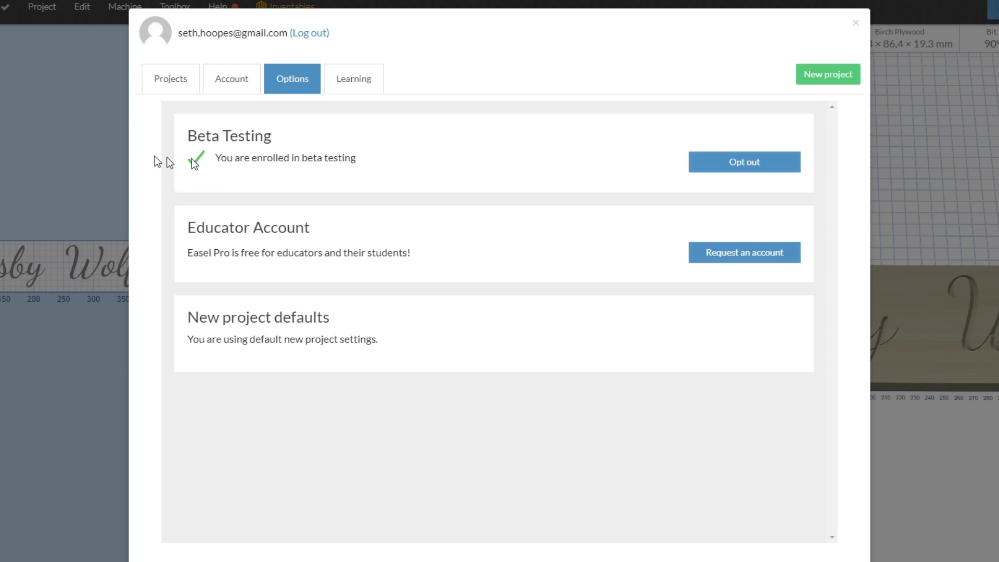
click(95, 154)
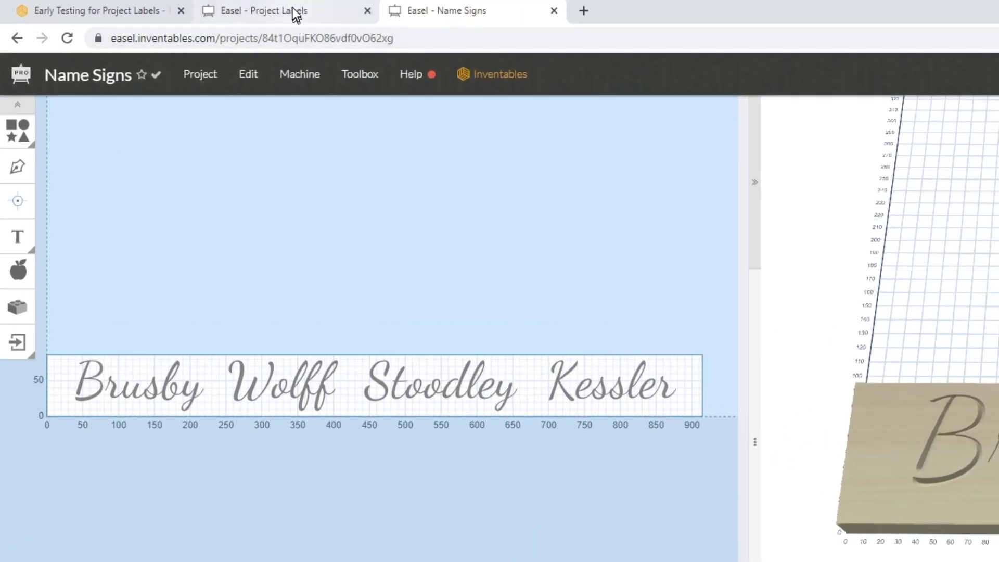
Copy the address of the Project Labels feature page.
click(195, 19)
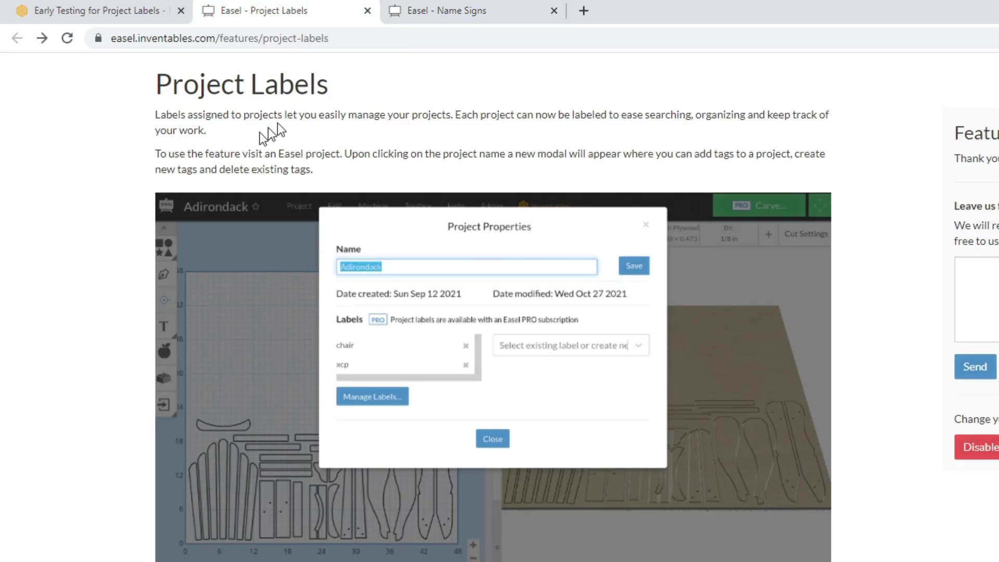
click(310, 40)
right_click(308, 39)
click(330, 127)
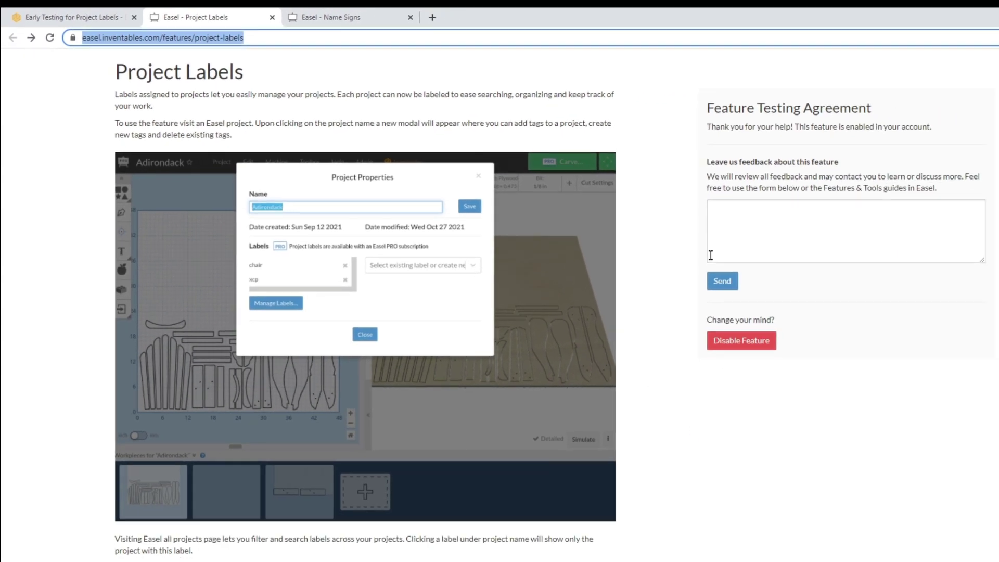
Disable Project Labels, then re-enable it with the feedback agreement ticked.
click(978, 446)
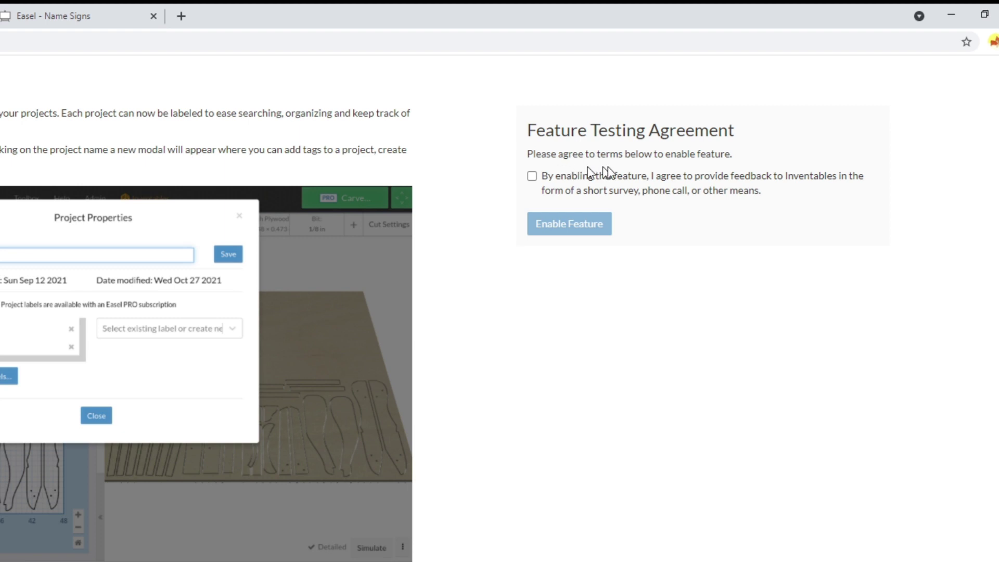
click(541, 177)
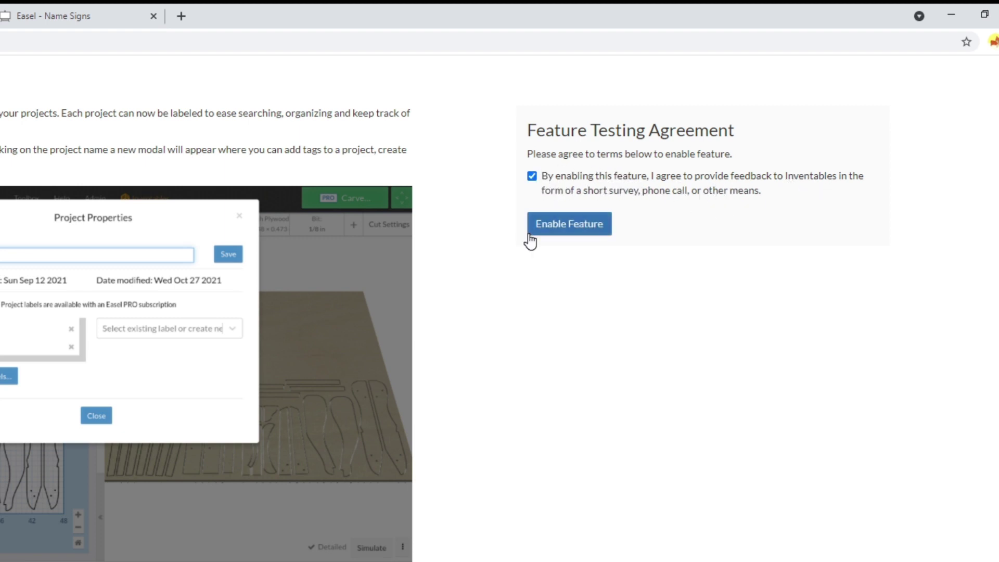
click(570, 226)
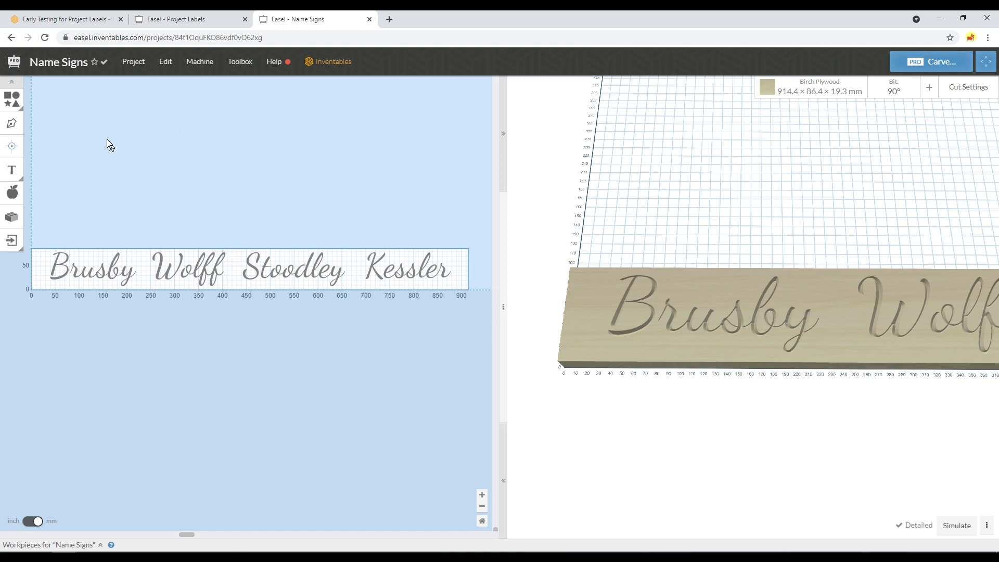
From the Name Signs project properties, add a new 'Holiday' label in Manage Labels.
click(59, 65)
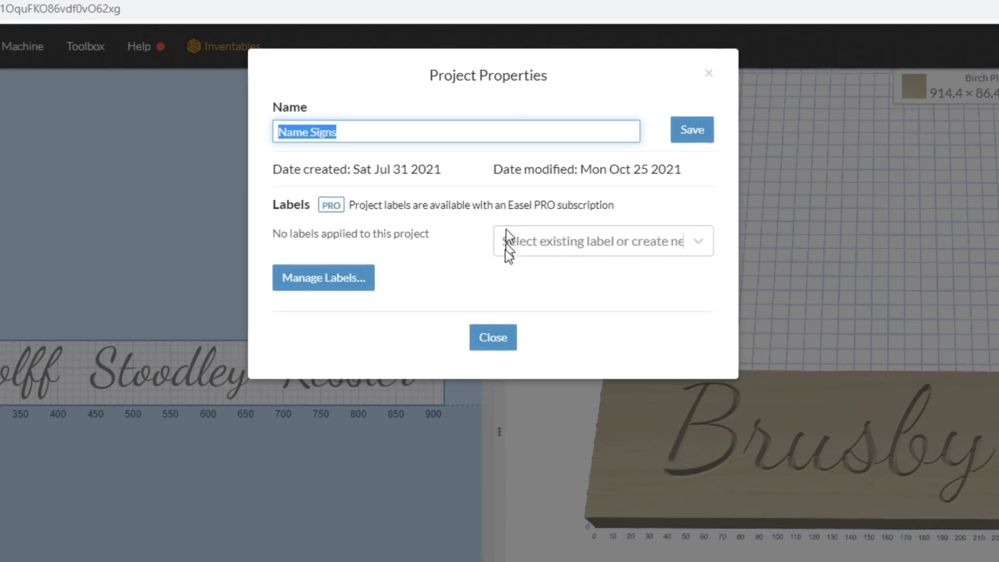
click(293, 233)
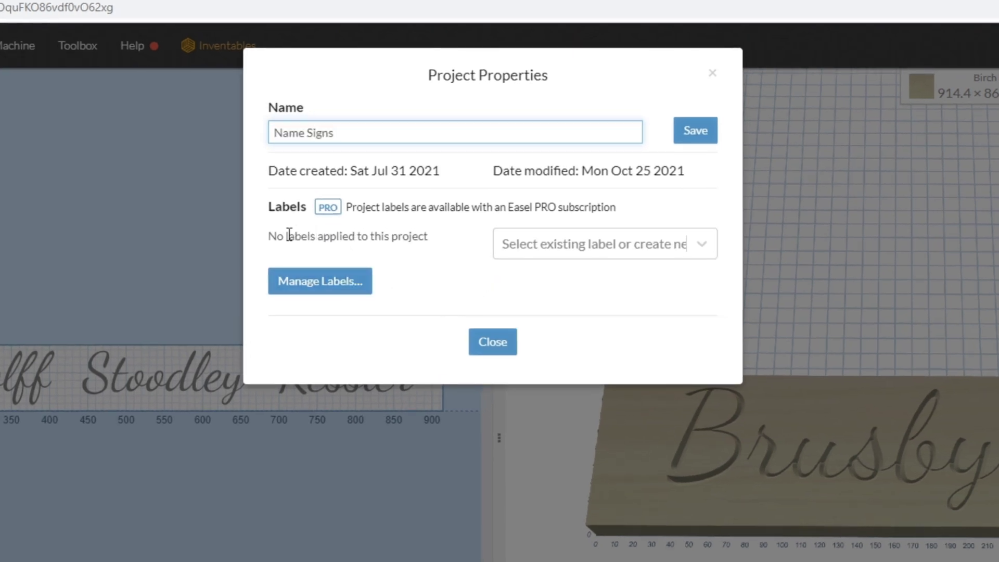
drag(290, 235, 400, 236)
click(400, 235)
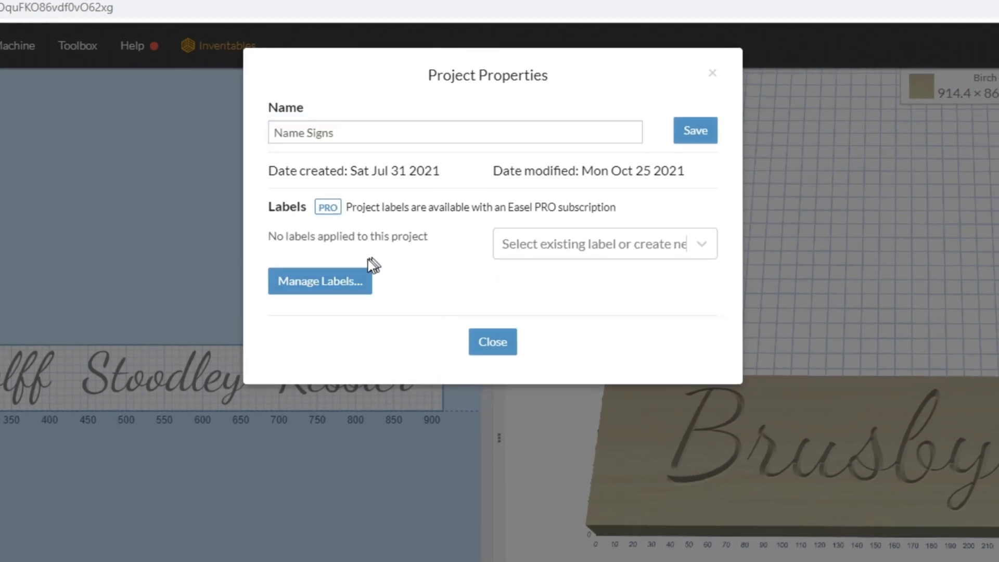
click(353, 291)
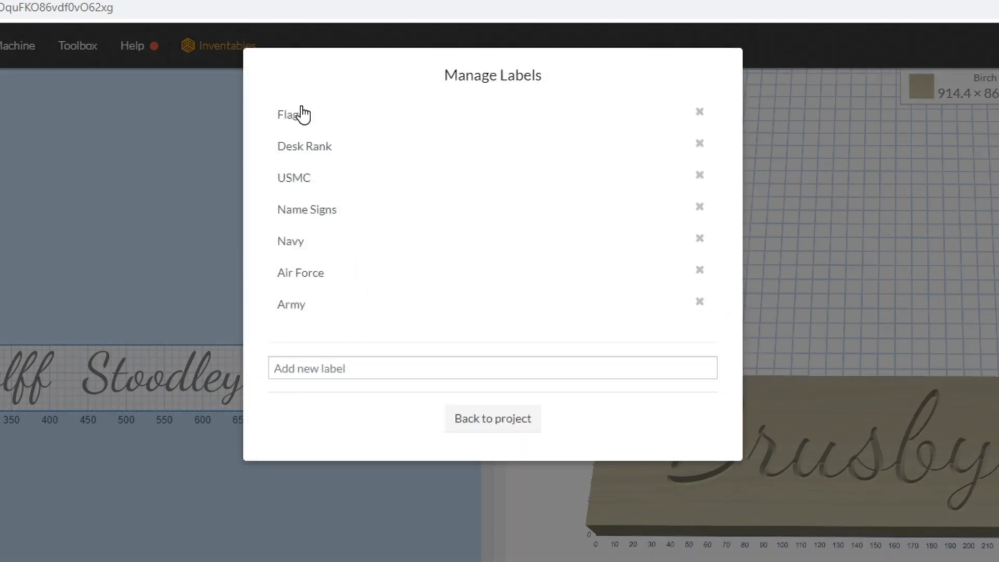
click(360, 376)
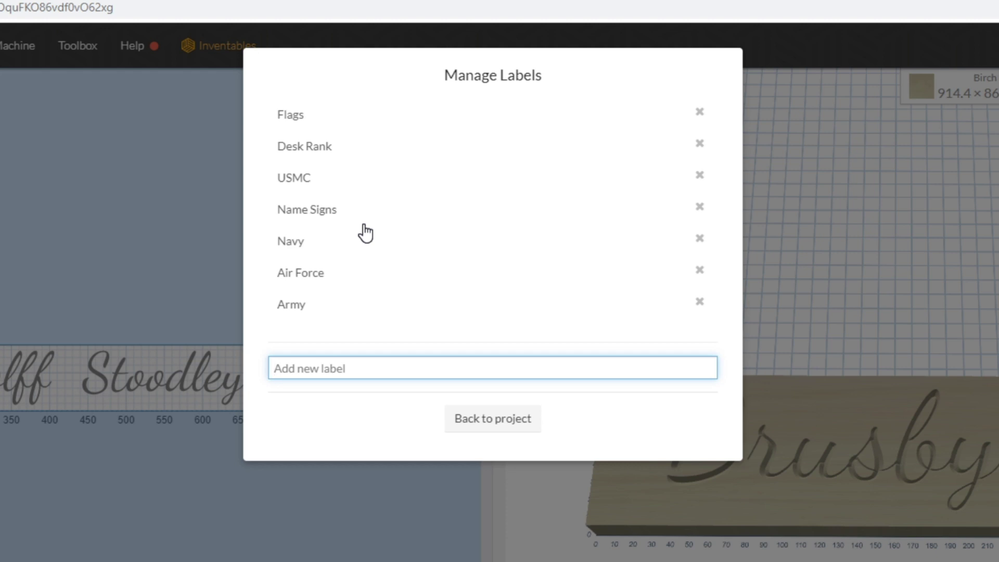
text(Holiday)
key(Return)
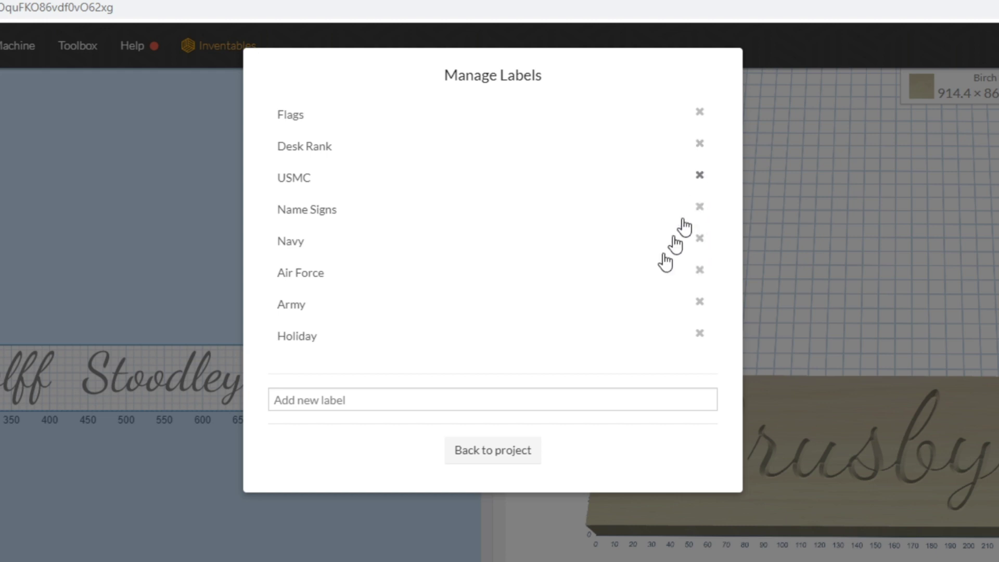
Apply the Name Signs label to the project and reopen properties to verify it.
click(489, 456)
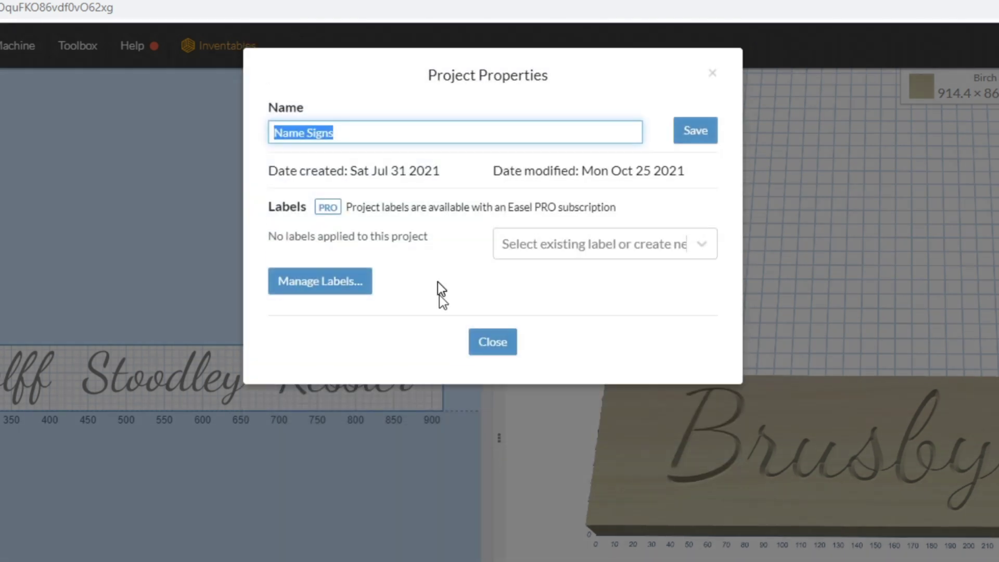
click(557, 250)
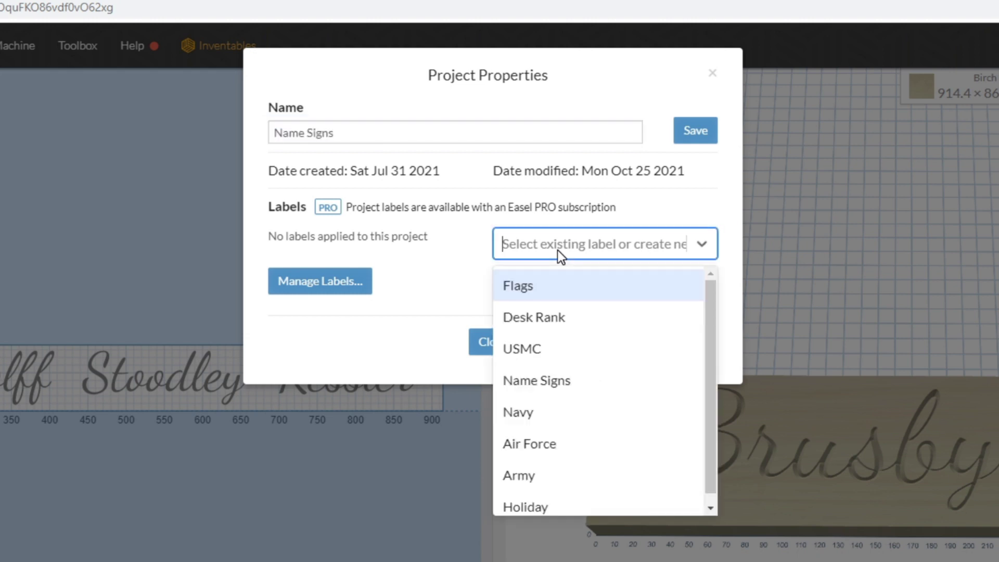
click(561, 382)
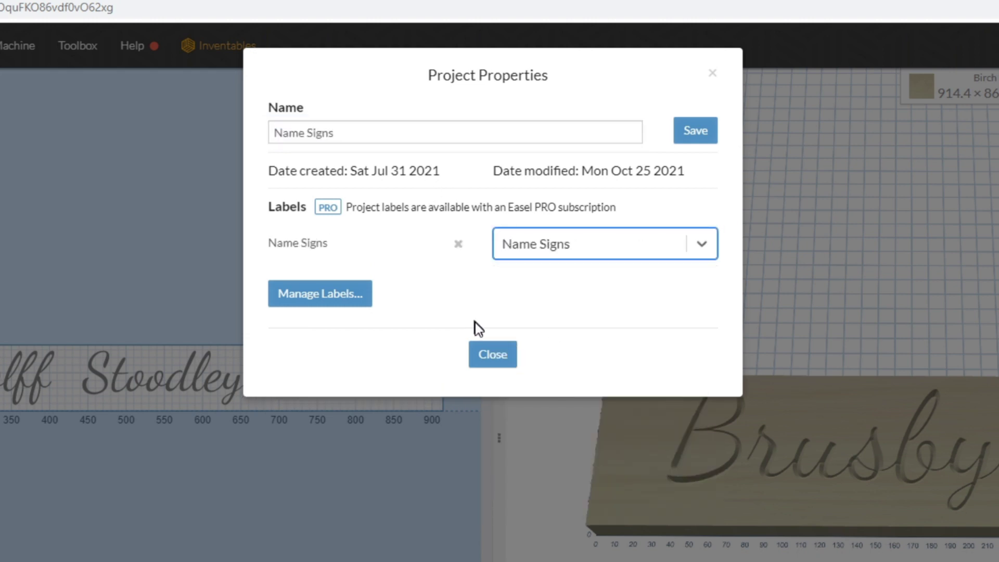
click(497, 356)
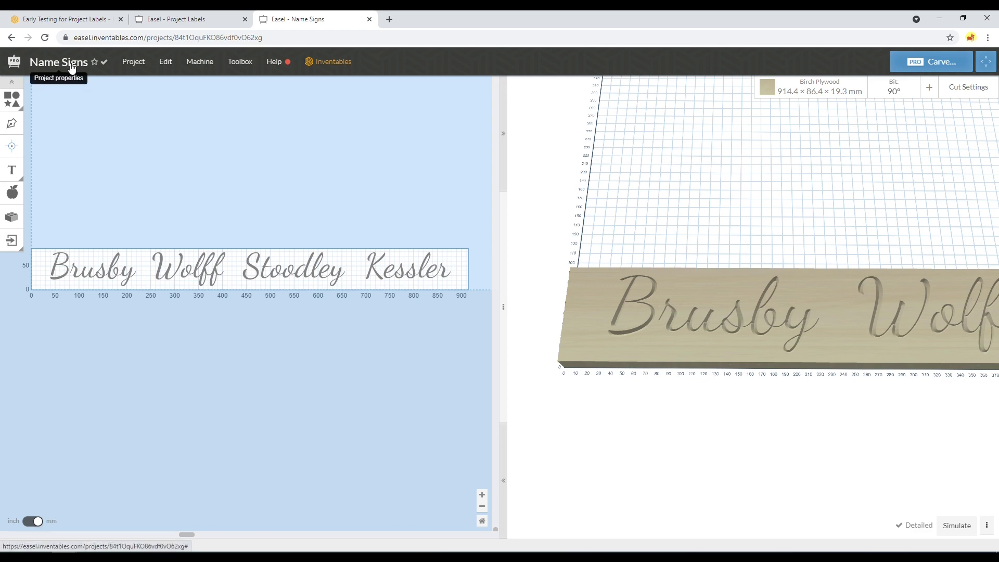
click(58, 62)
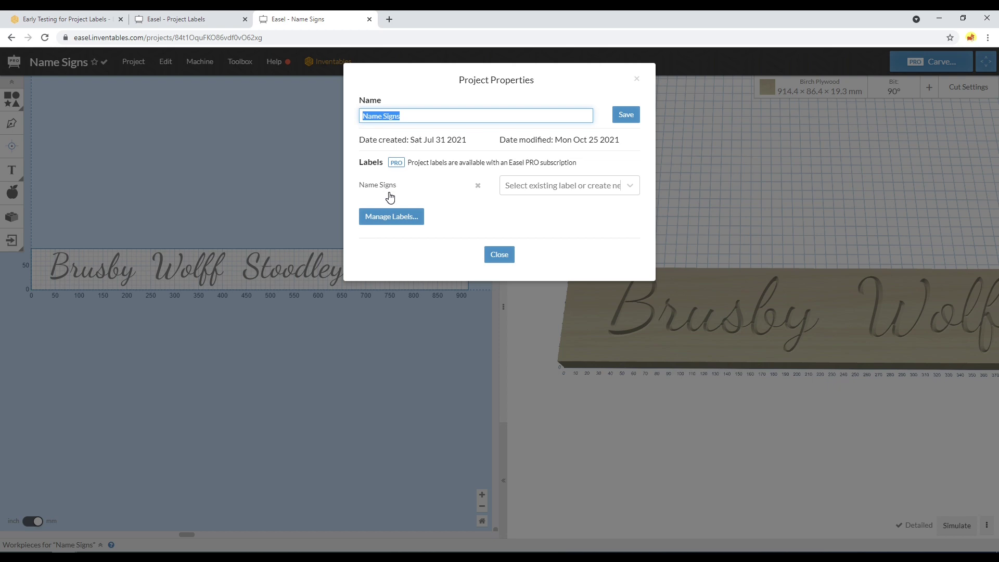
click(228, 167)
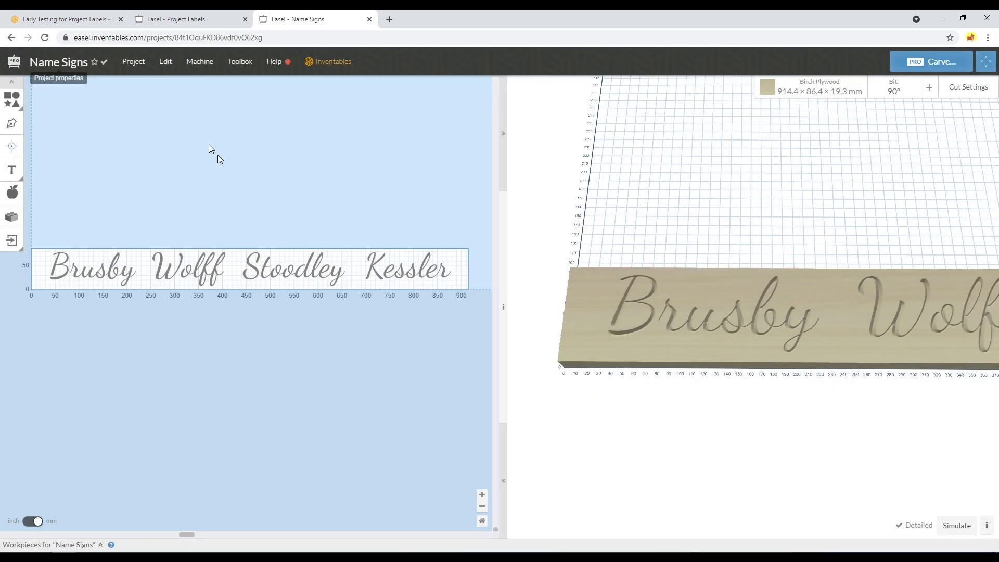
Open the All projects list and scroll through the saved projects.
click(136, 66)
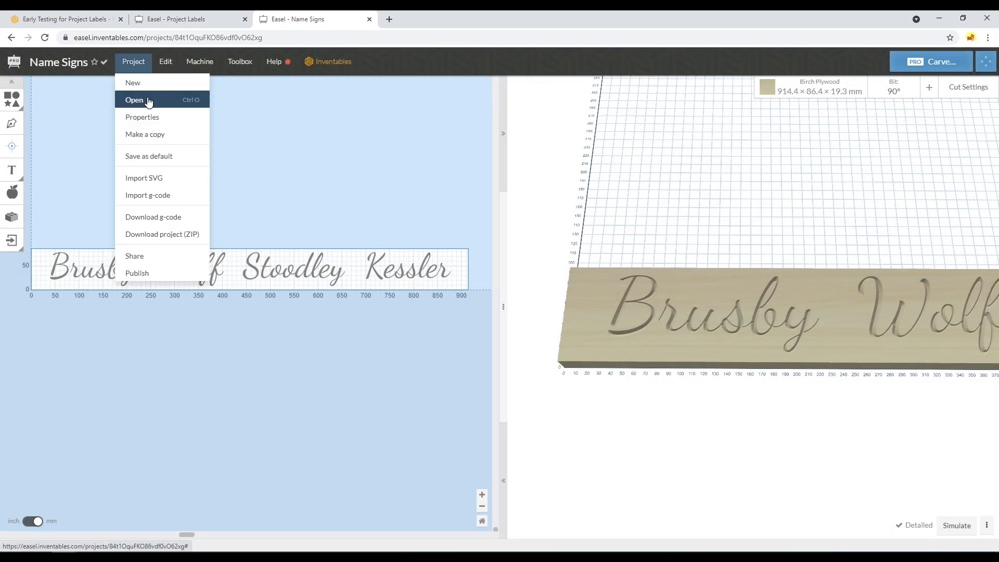
click(189, 104)
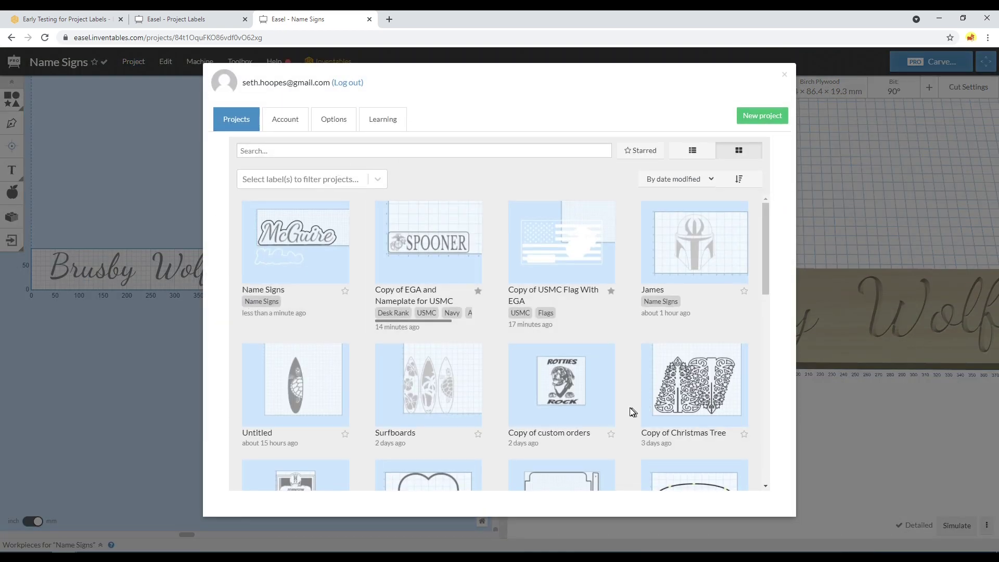
scroll(539, 332, down, 20)
scroll(539, 332, down, 20)
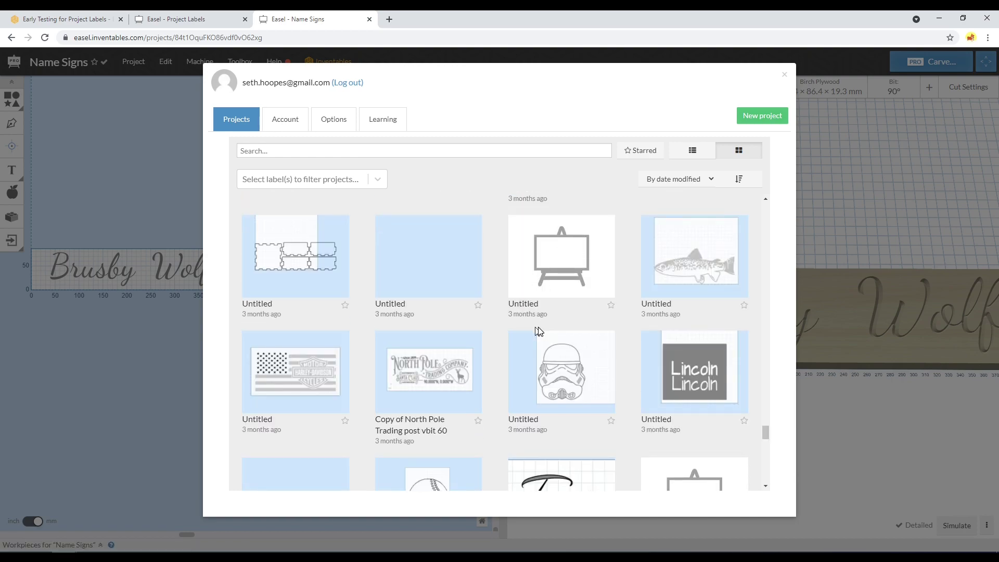
scroll(538, 330, up, 20)
scroll(520, 323, down, 5)
scroll(468, 314, up, 5)
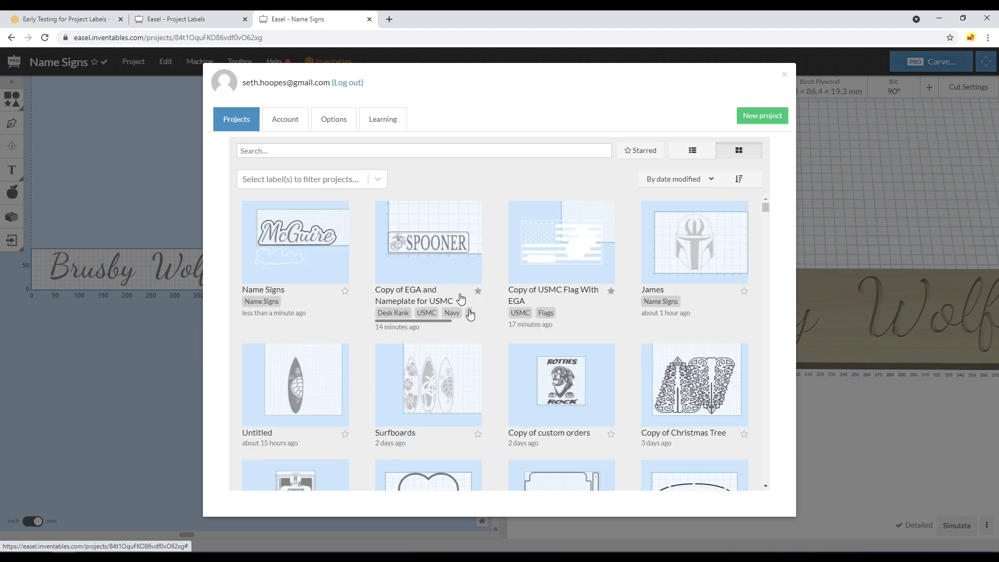
Search the projects for 'flag', then clear the search to list every project.
click(369, 182)
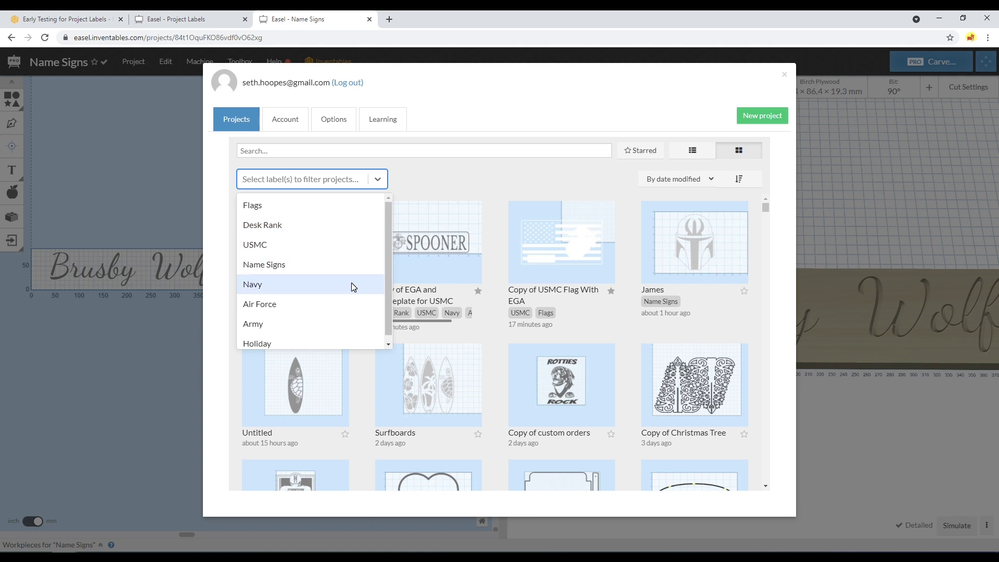
click(436, 169)
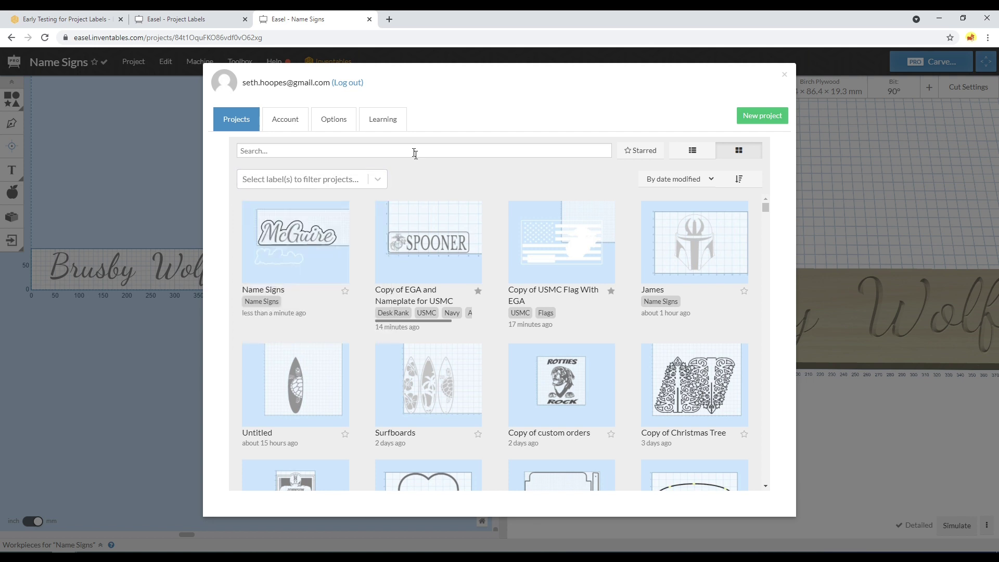
click(414, 152)
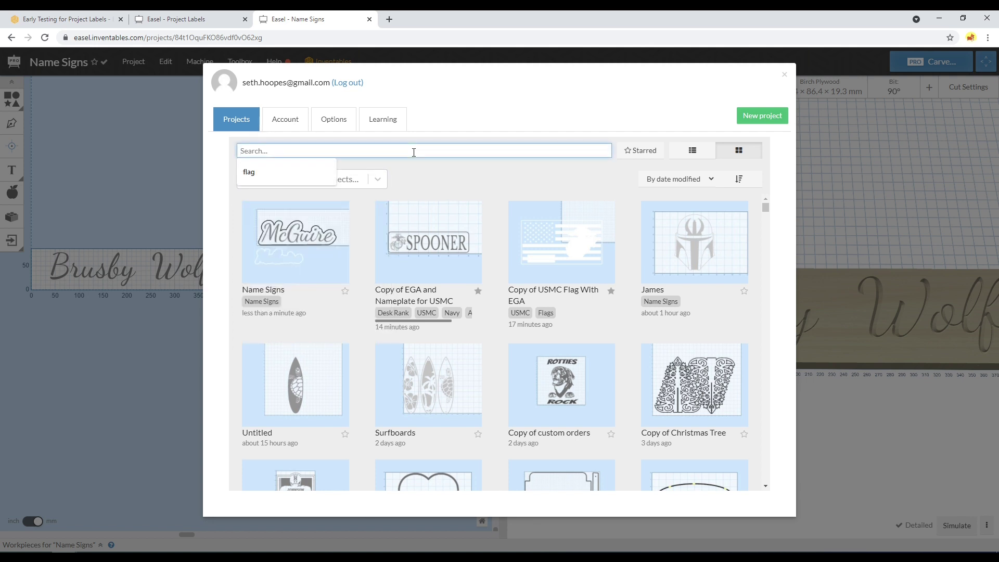
click(290, 180)
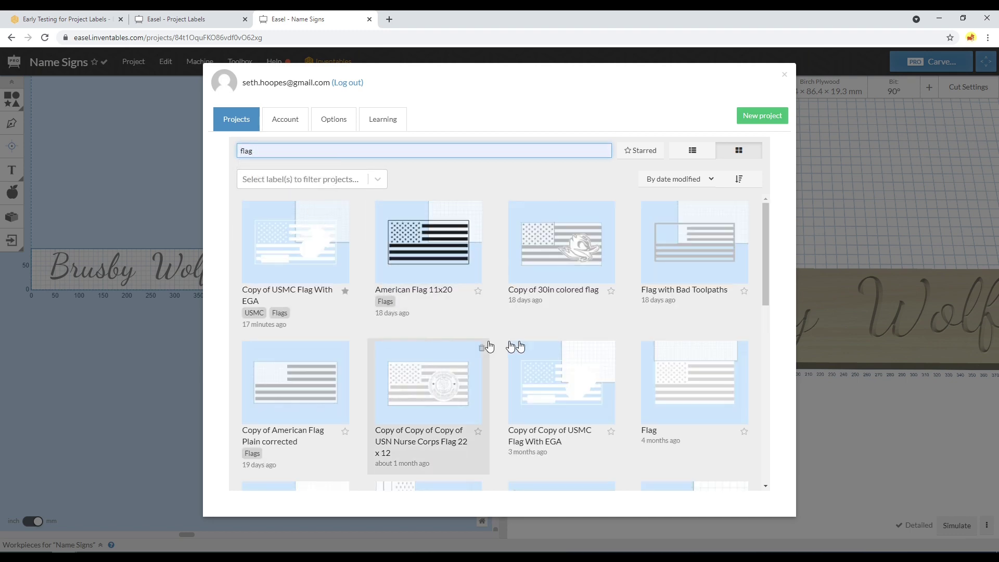
scroll(520, 346, down, 10)
scroll(448, 384, up, 3)
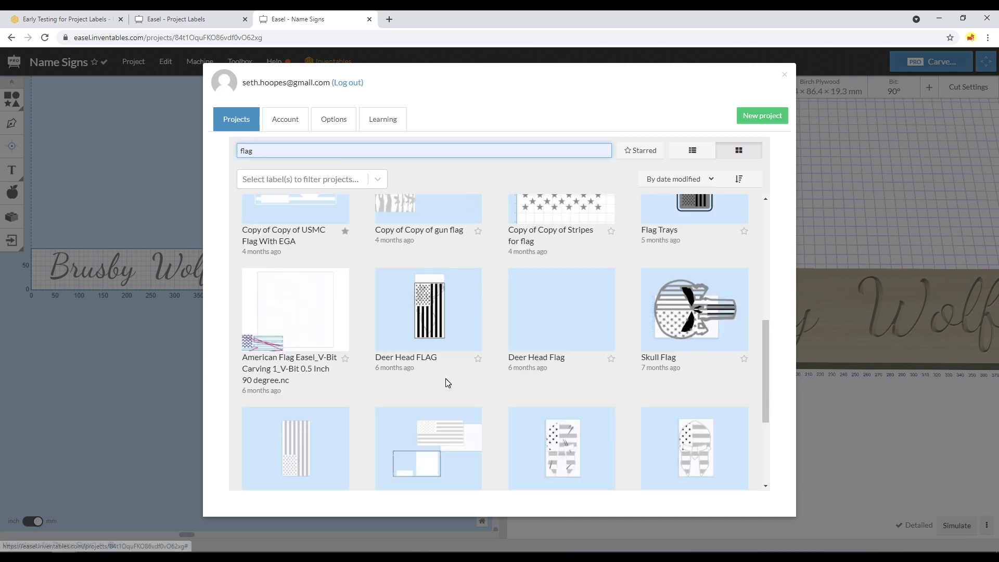
scroll(448, 384, up, 6)
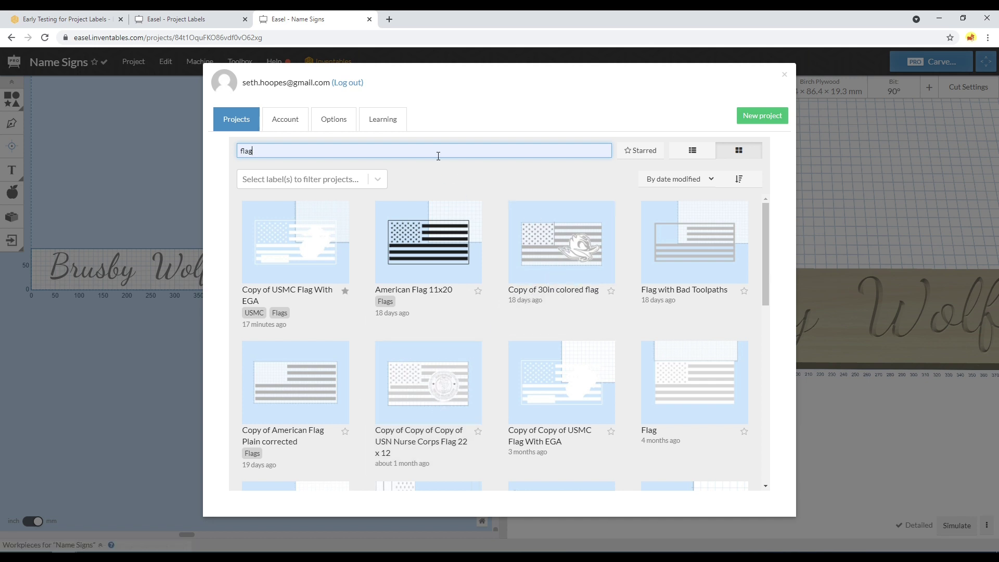
key(BackSpace)
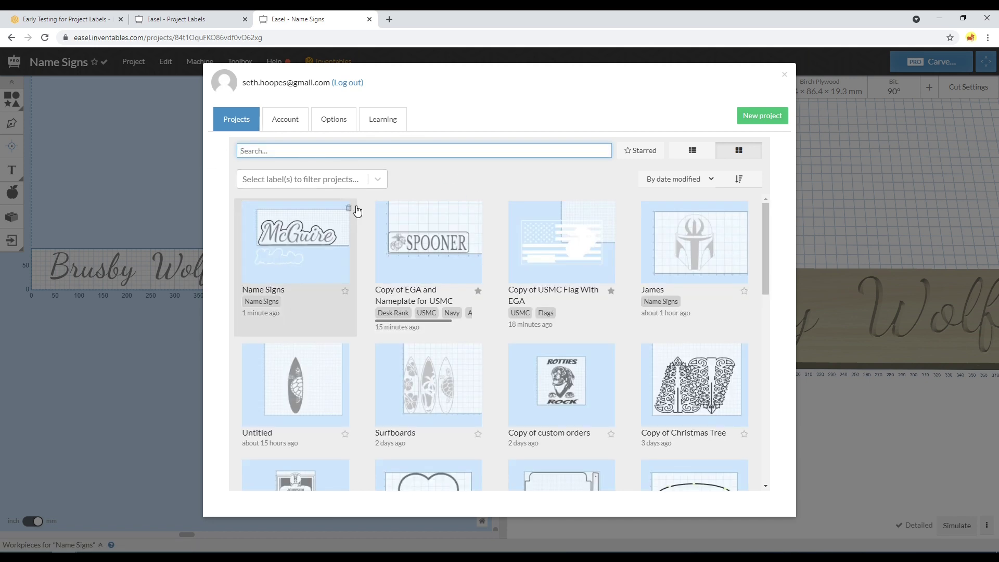
Filter projects by Flags, add USMC, then remove Flags to keep only USMC.
click(357, 187)
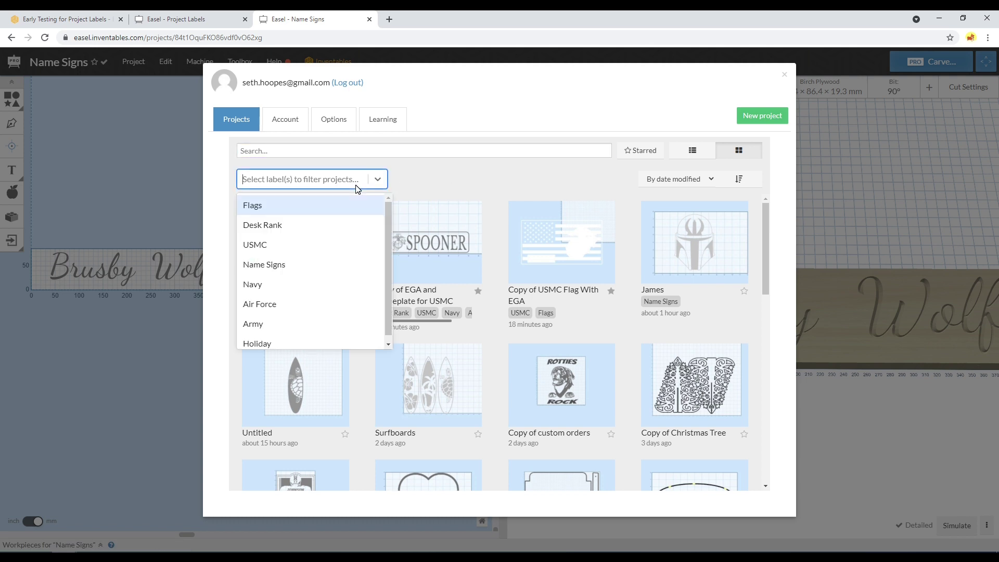
click(287, 205)
click(471, 183)
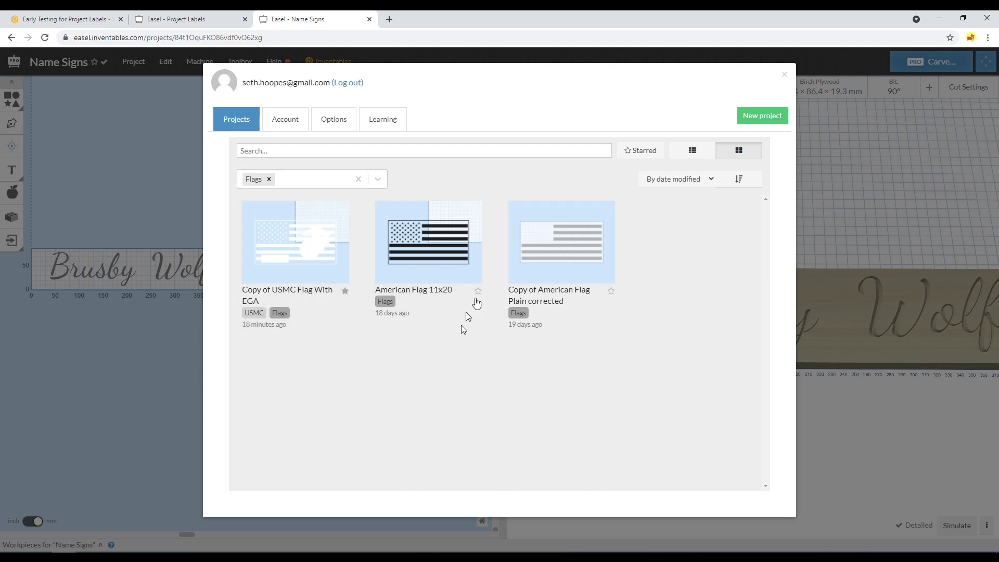
click(384, 179)
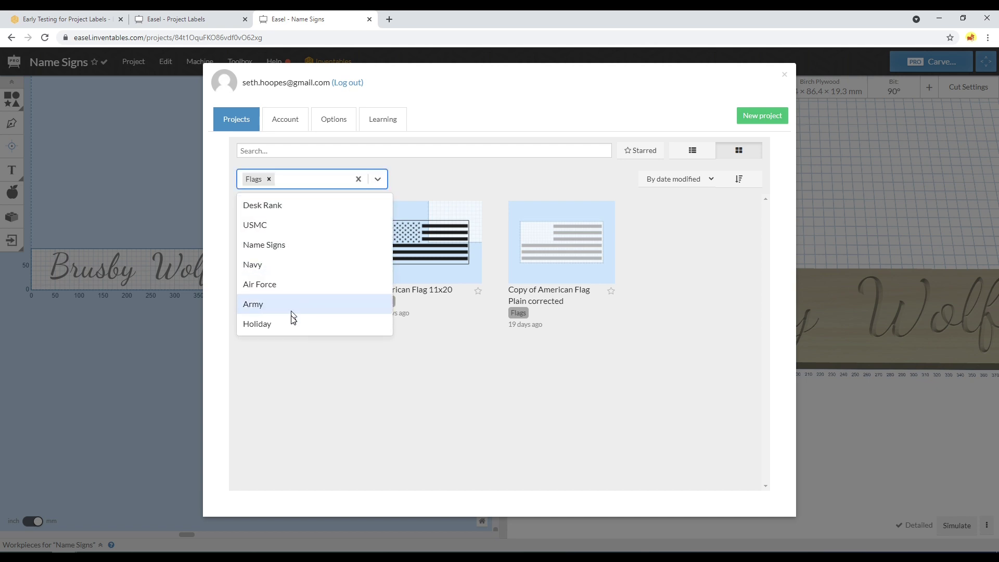
click(281, 229)
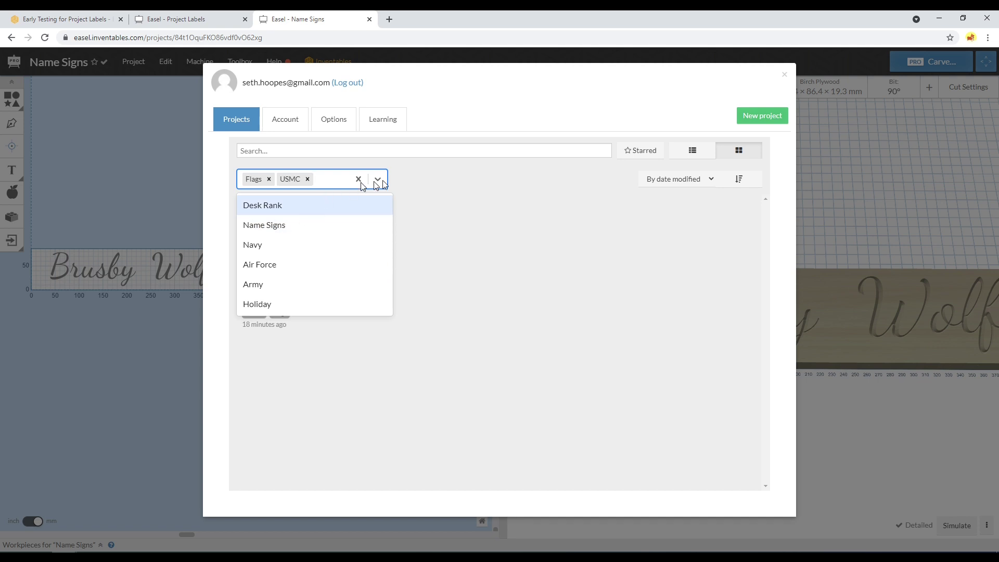
click(515, 202)
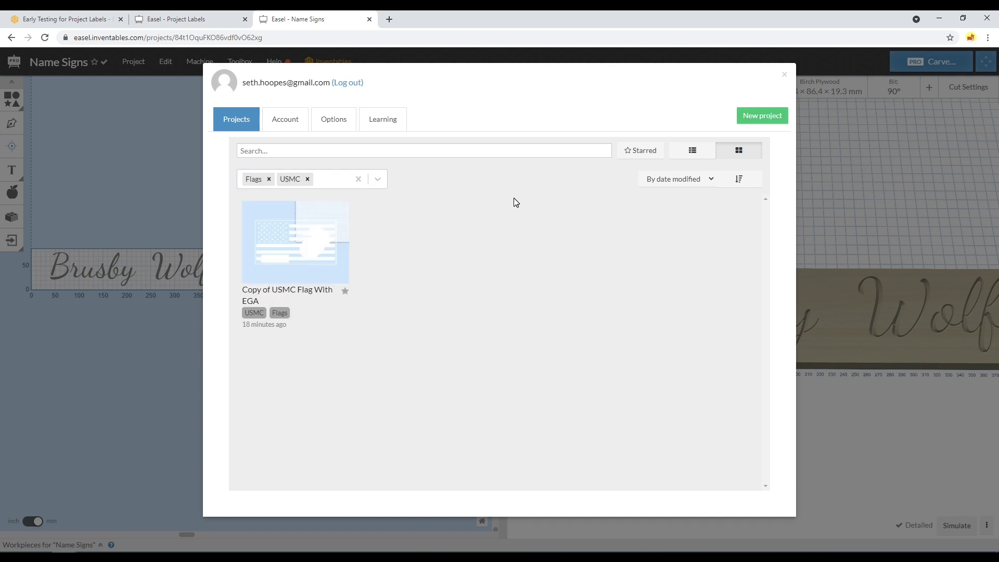
click(269, 179)
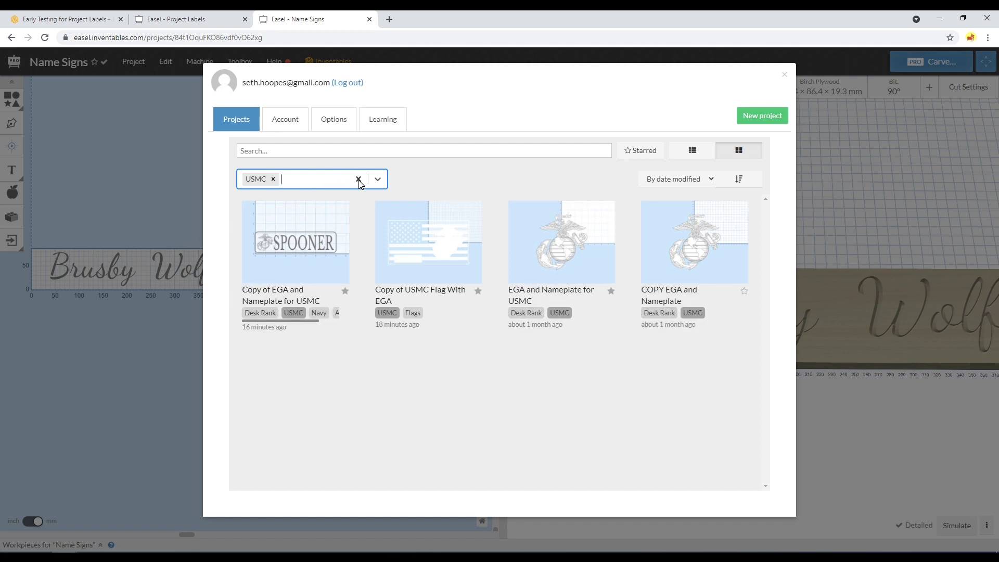
Clear the USMC filter and close the projects list.
click(317, 184)
click(358, 179)
click(345, 179)
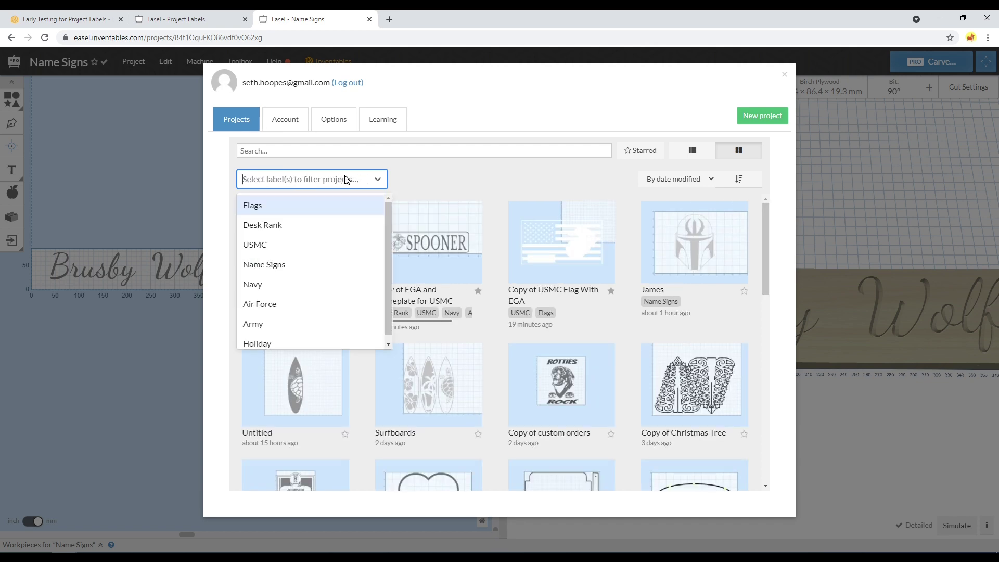
click(478, 152)
click(473, 180)
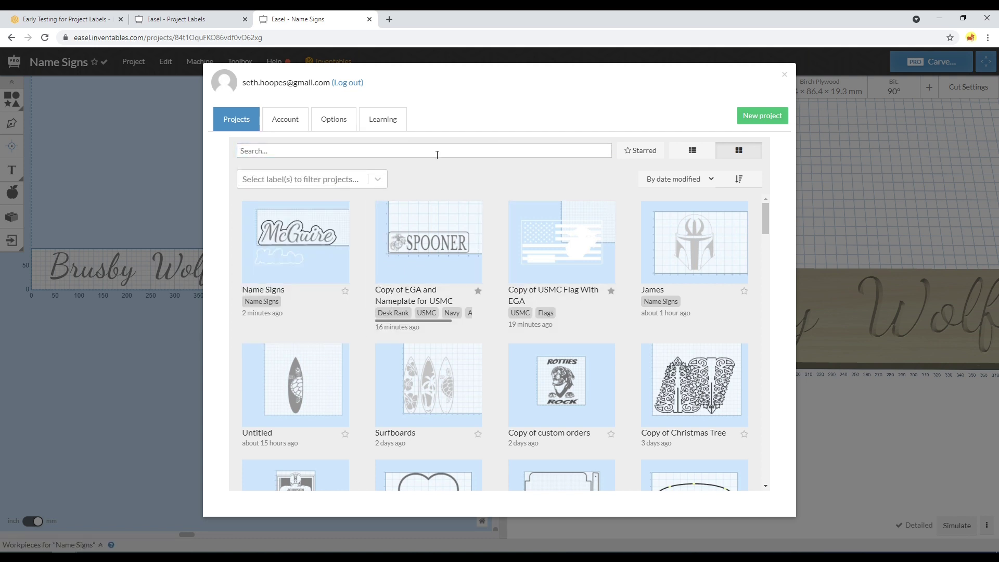
click(202, 138)
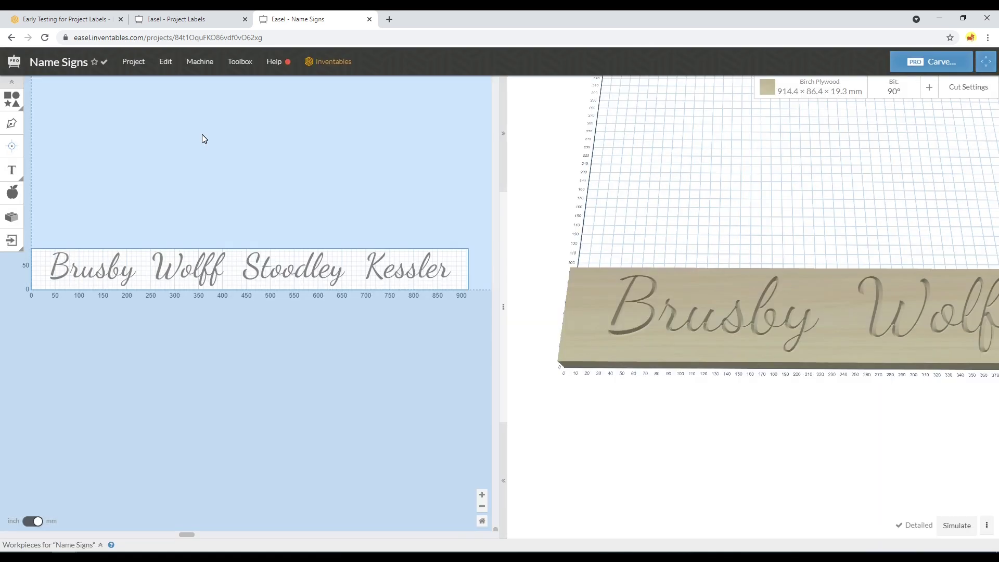
Read the Project Labels article in Help > Features & Tools.
click(277, 66)
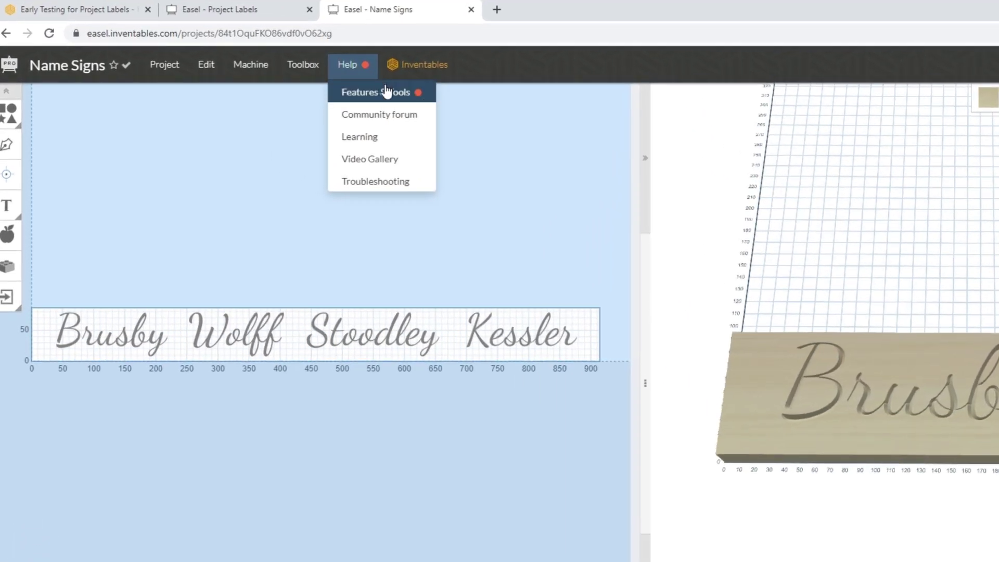
click(386, 94)
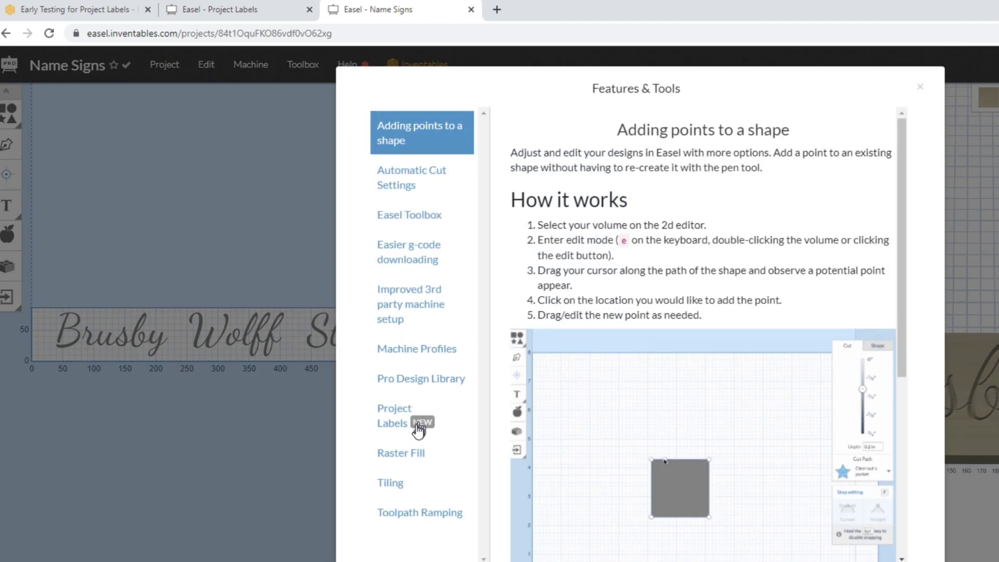
click(391, 422)
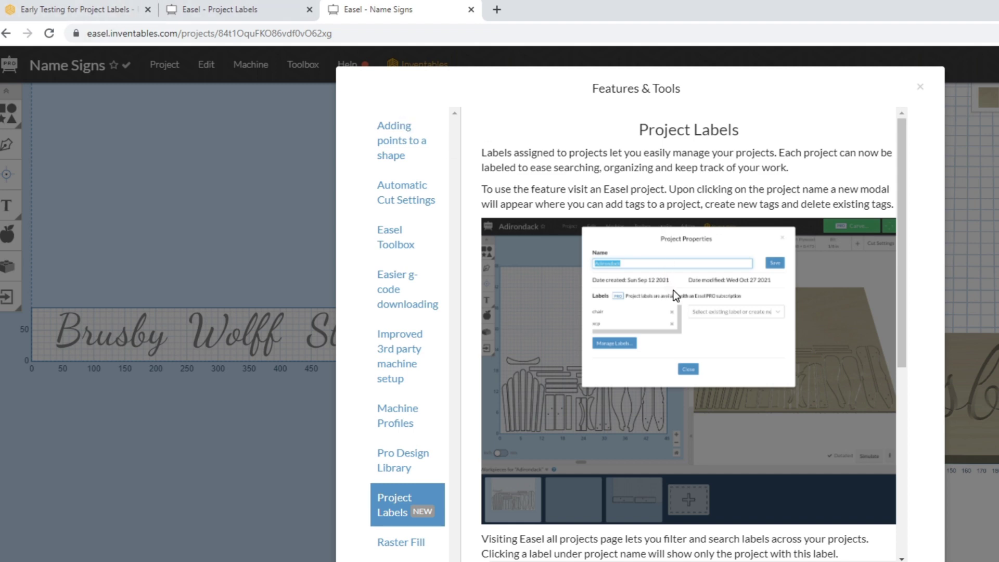
scroll(671, 427, down, 5)
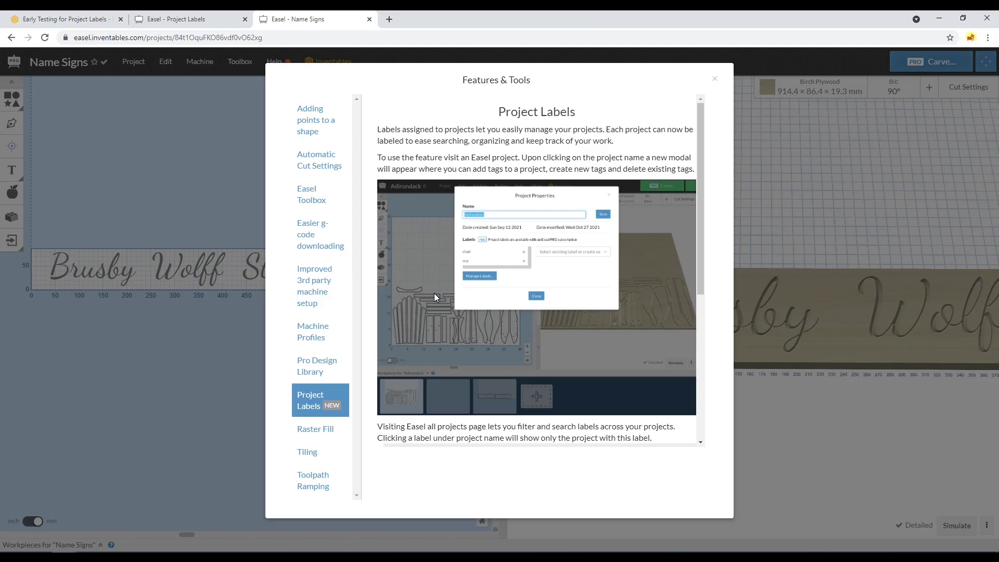
scroll(557, 344, down, 5)
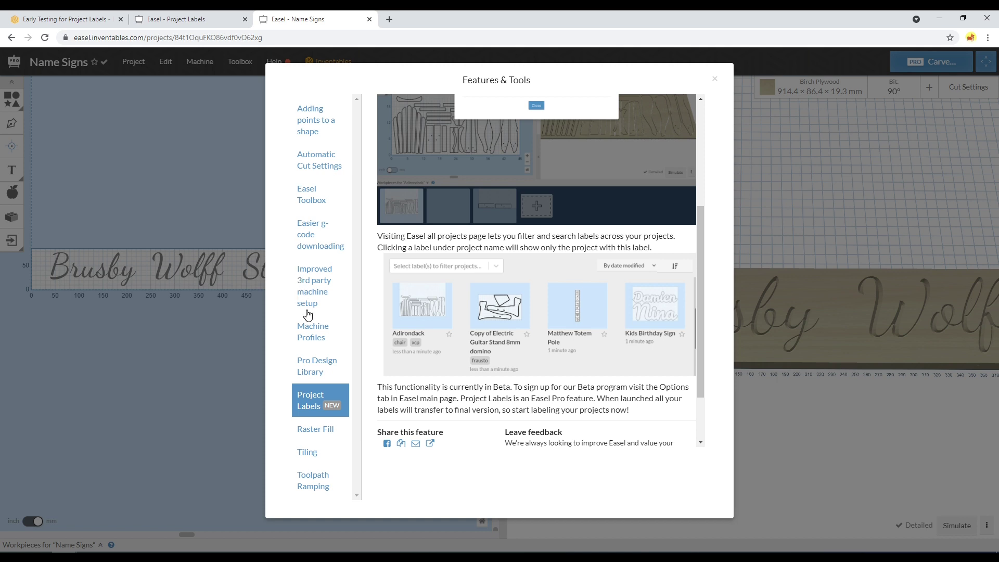
scroll(500, 108, up, 4)
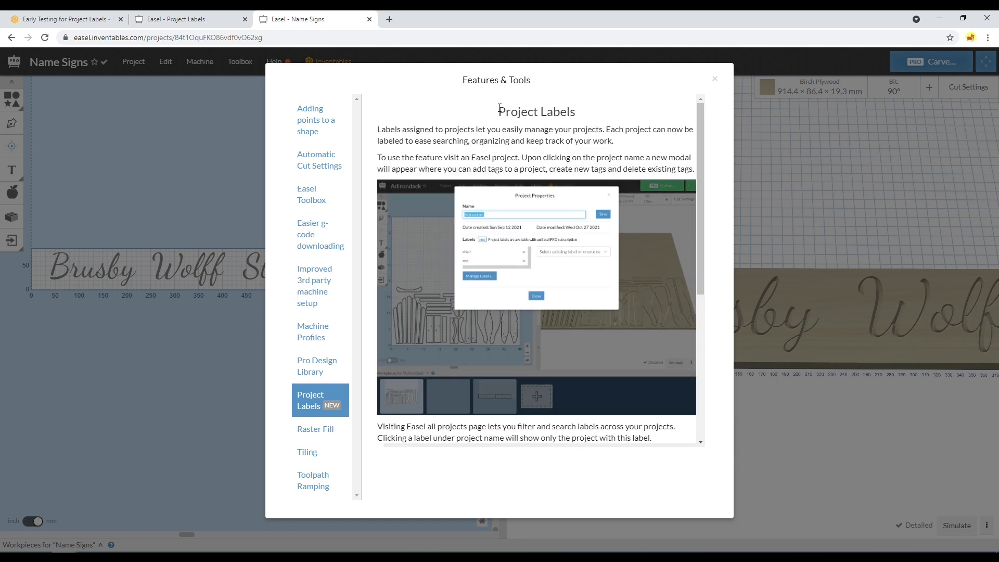